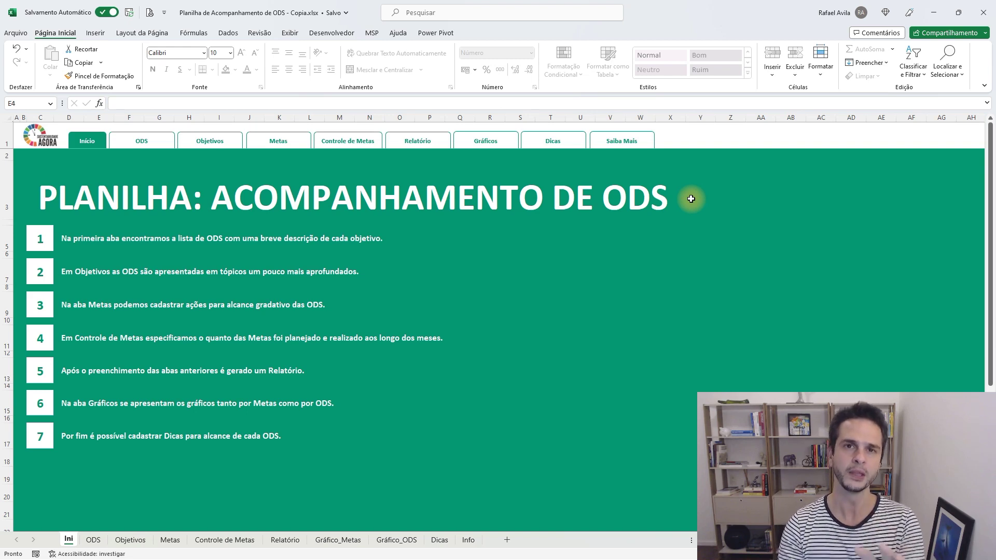
Review the description of each ODS in the ODS sheet and its detailed topics in the Objetivos sheet
click(161, 149)
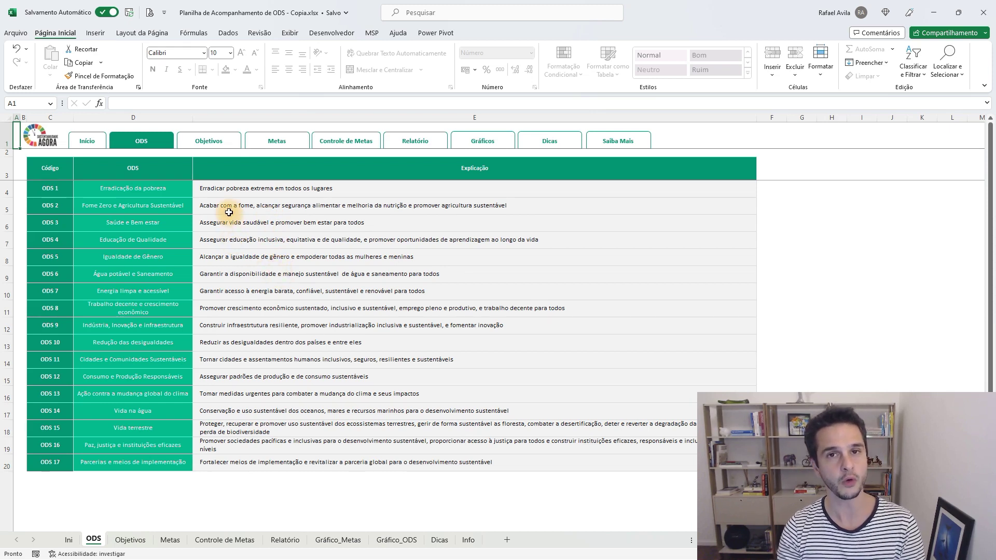
click(215, 148)
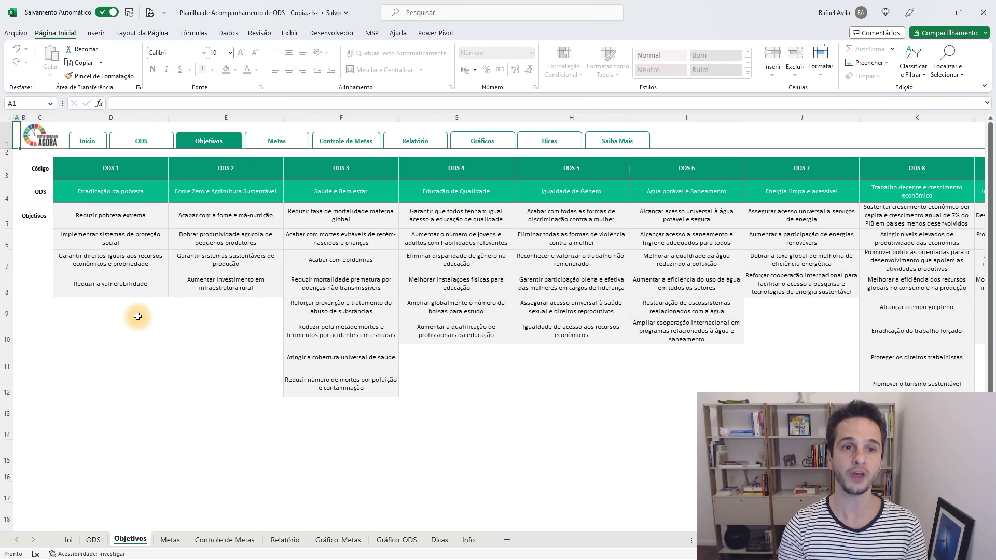
Examine the goals registered in the Metas sheet, along with the ODS and the objective assigned to them
click(279, 149)
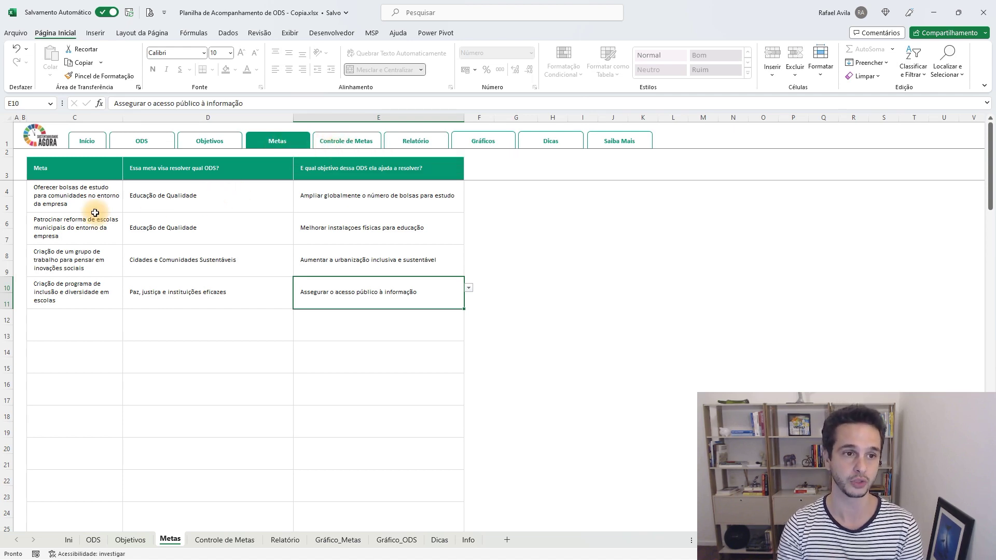
click(85, 198)
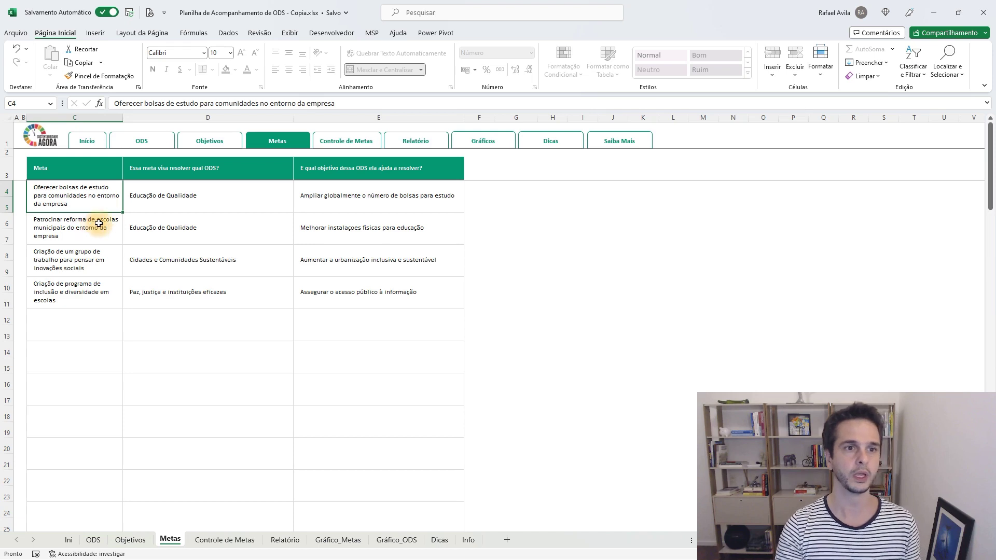
click(231, 195)
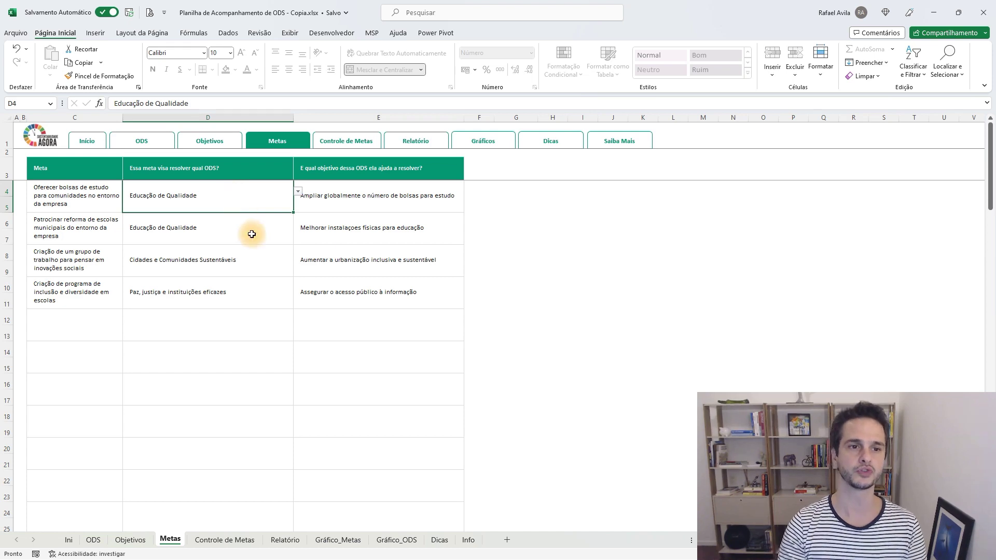
click(266, 263)
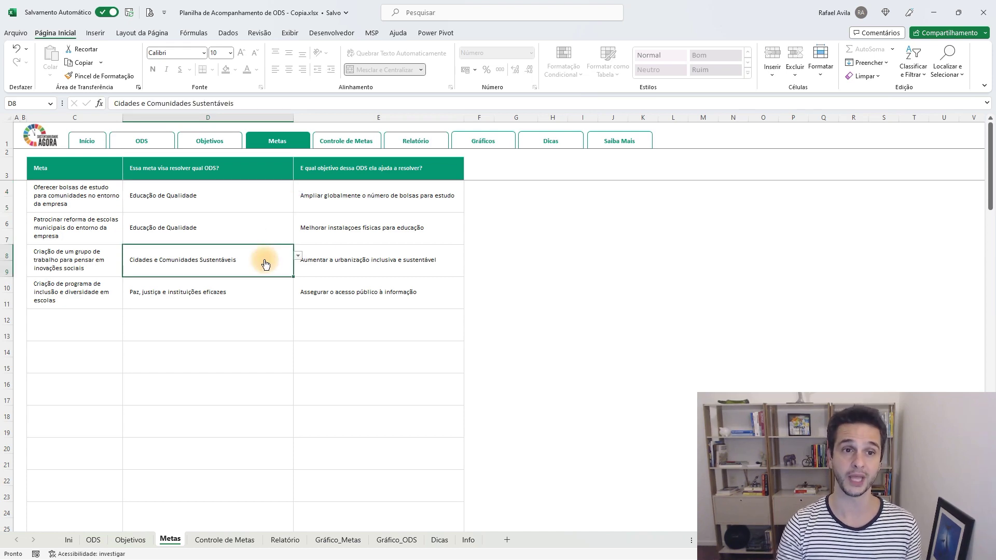
click(255, 295)
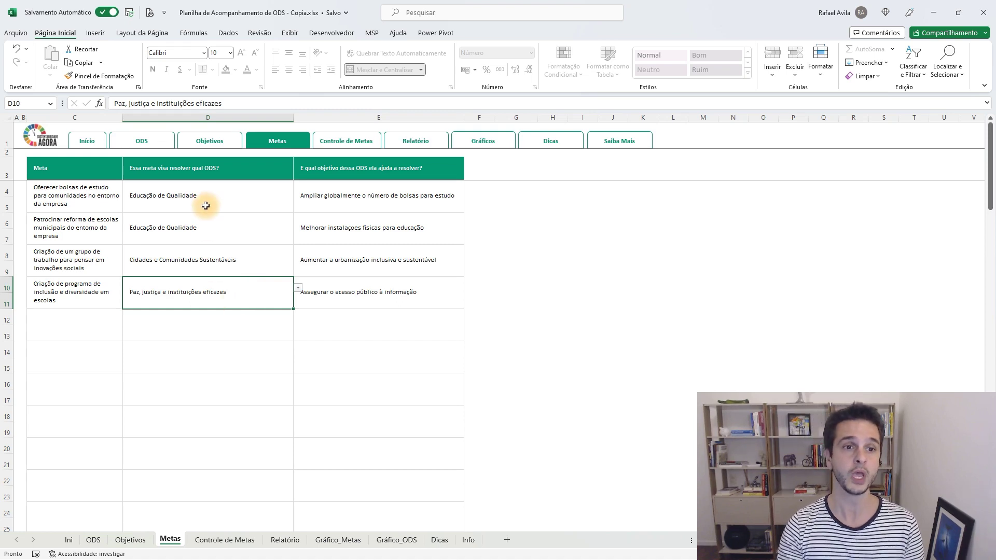
click(355, 209)
click(79, 200)
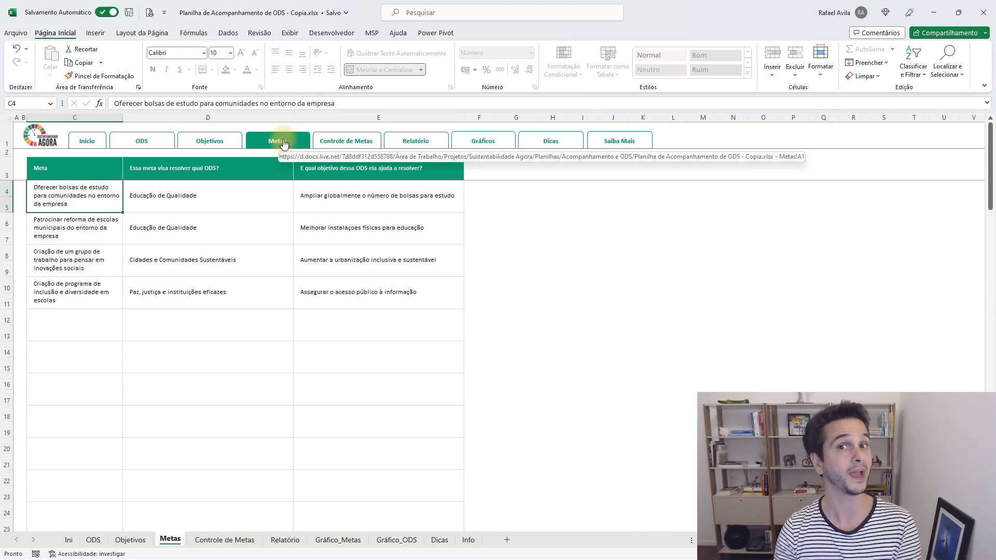
Inspect the Controle de Metas sheet, checking the January planned value of the first goal and the measurement type assigned to each goal
click(367, 148)
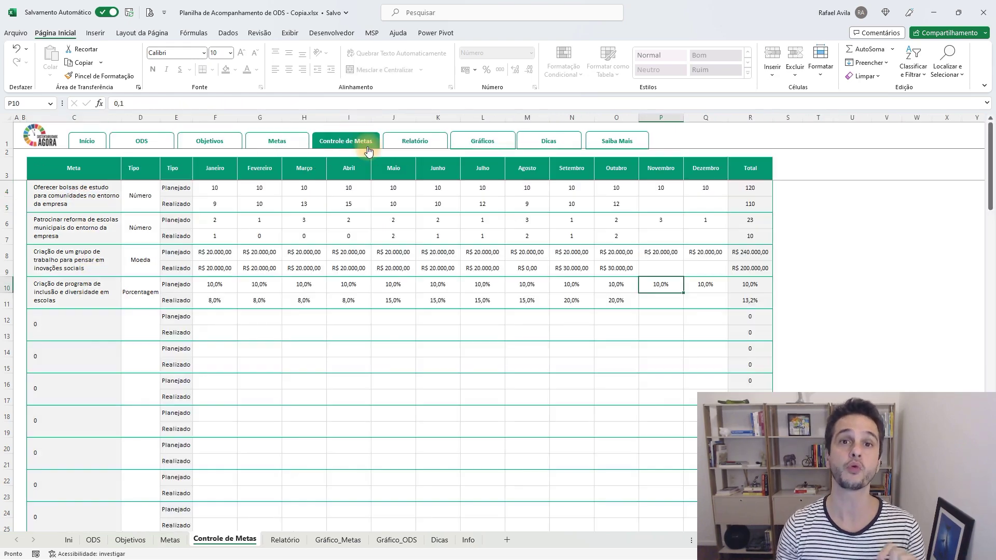
click(218, 191)
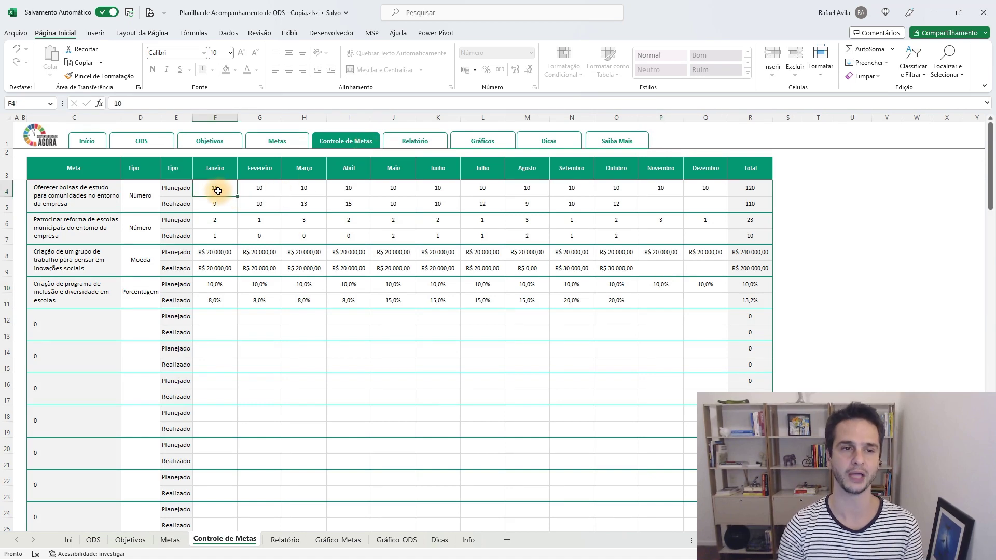
click(144, 203)
click(145, 265)
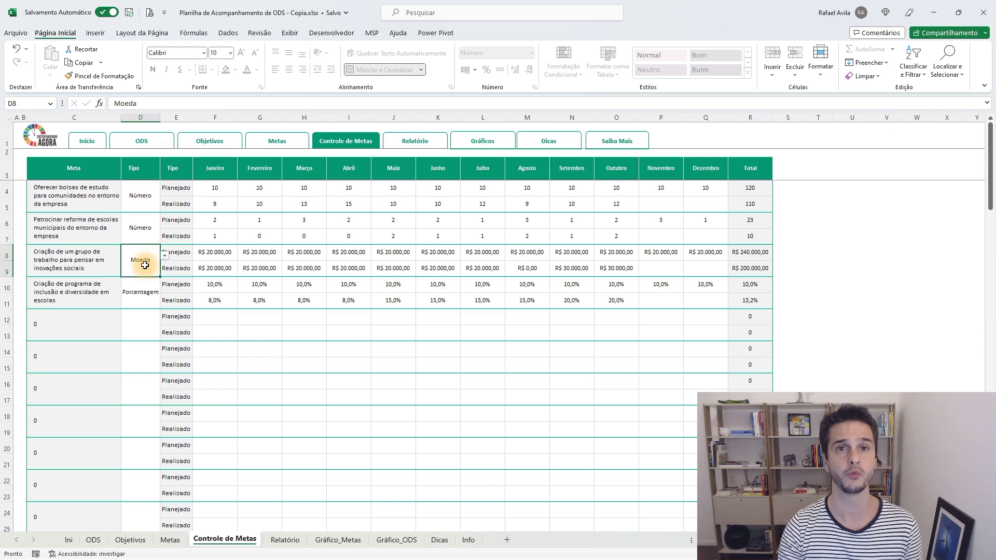
click(145, 296)
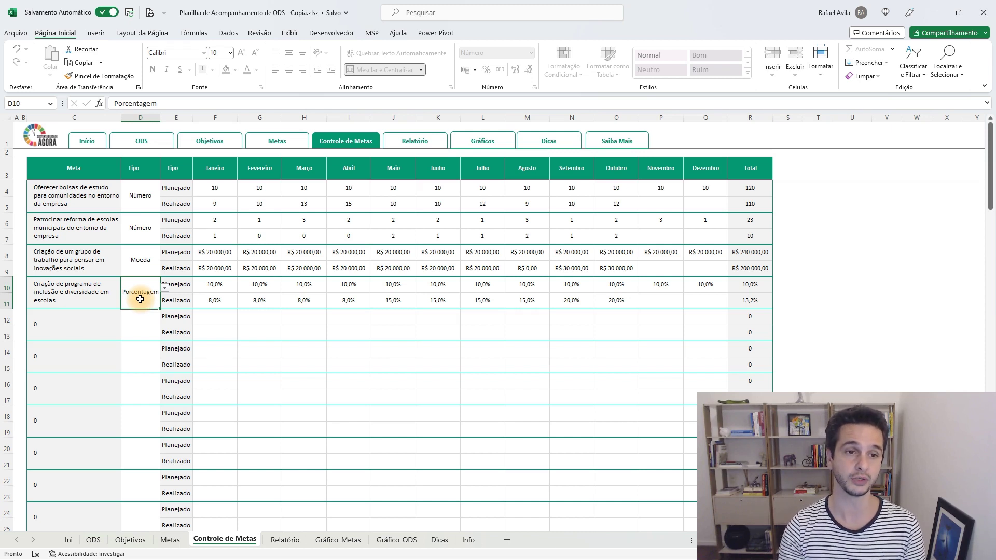
Compare the planned January percentage with the realized January to April percentages of the inclusion and diversity programme goal
click(225, 289)
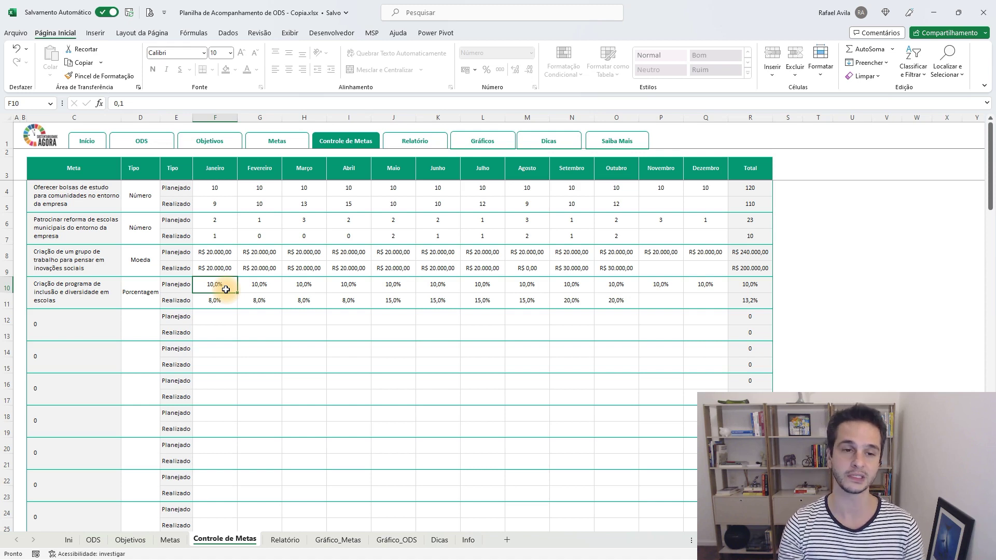
click(218, 300)
click(259, 303)
click(294, 302)
click(341, 303)
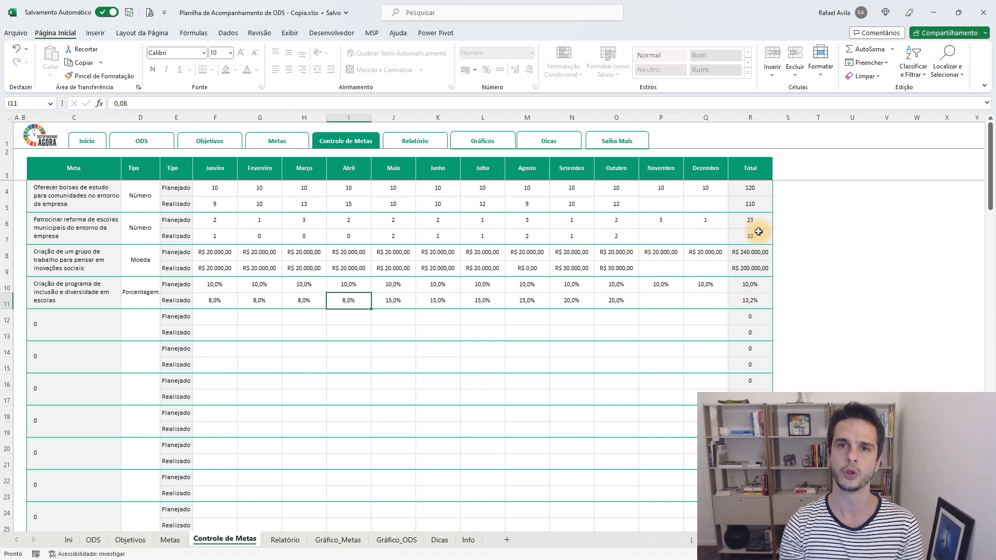
Check the Relatório sheet's results per ODS against the planned and realized values in Controle de Metas
click(392, 149)
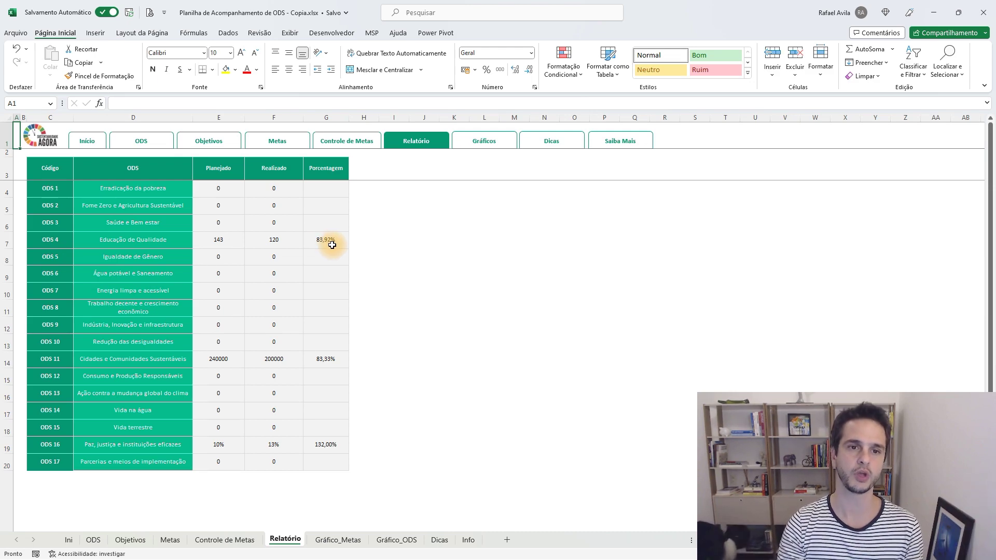
click(343, 141)
click(670, 235)
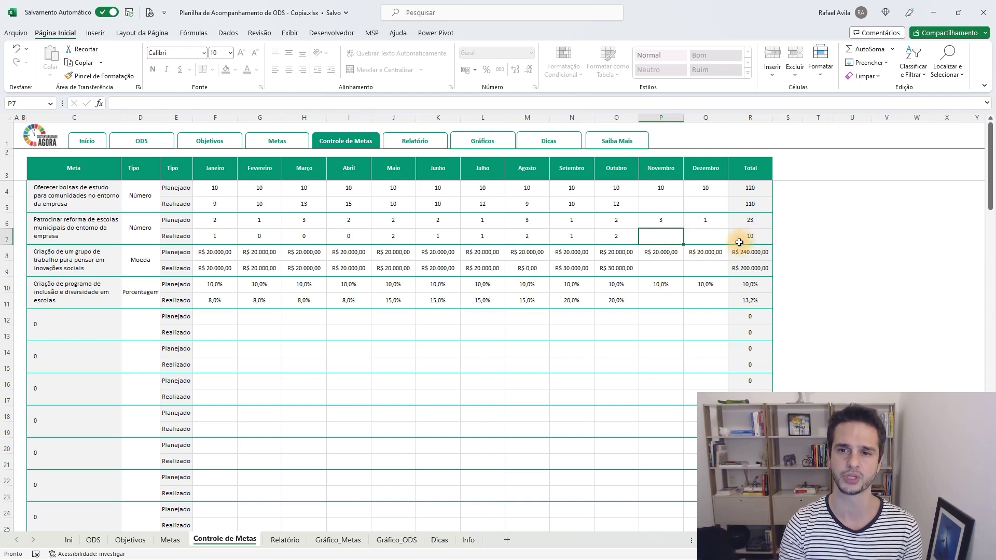
click(413, 145)
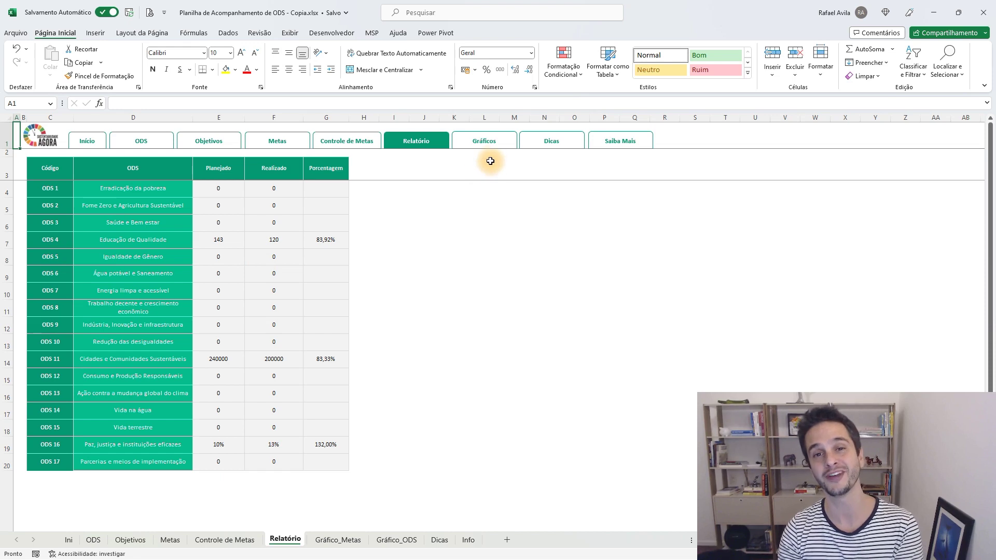
Show the monthly goals chart for "Patrocinar reforma de escolas municipais do entorno da empresa" and "Criação de um grupo de trabalho para pensar em inovações sociais"
click(506, 149)
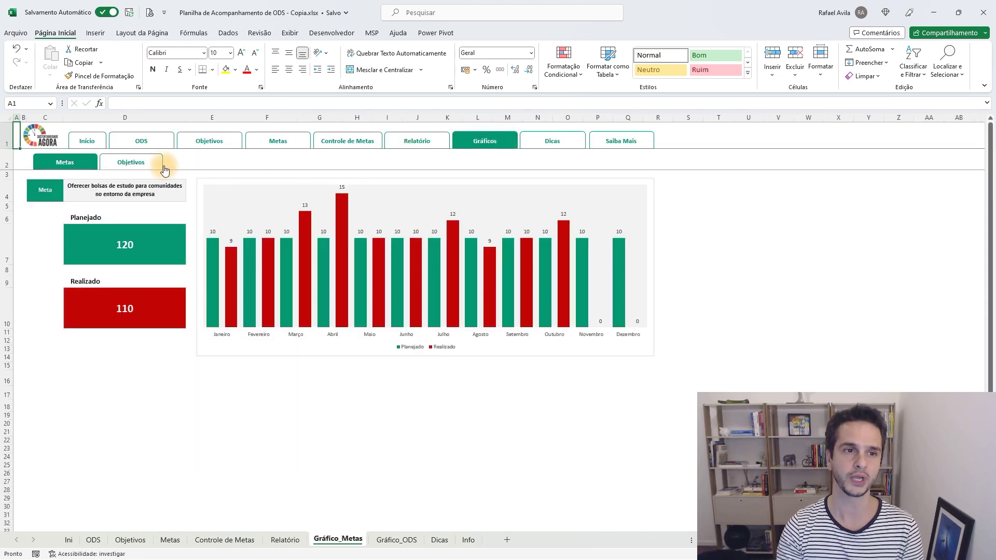
click(162, 182)
click(190, 196)
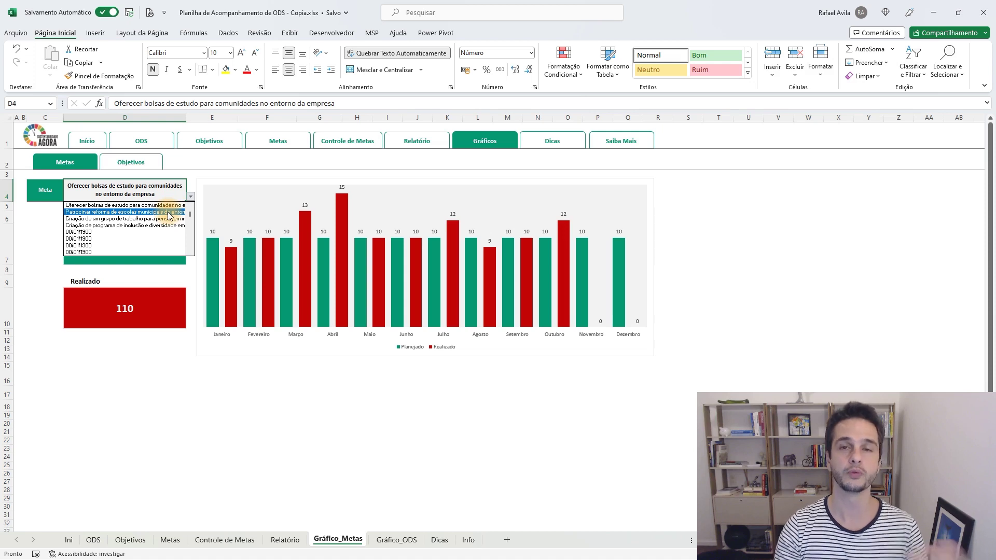
click(169, 213)
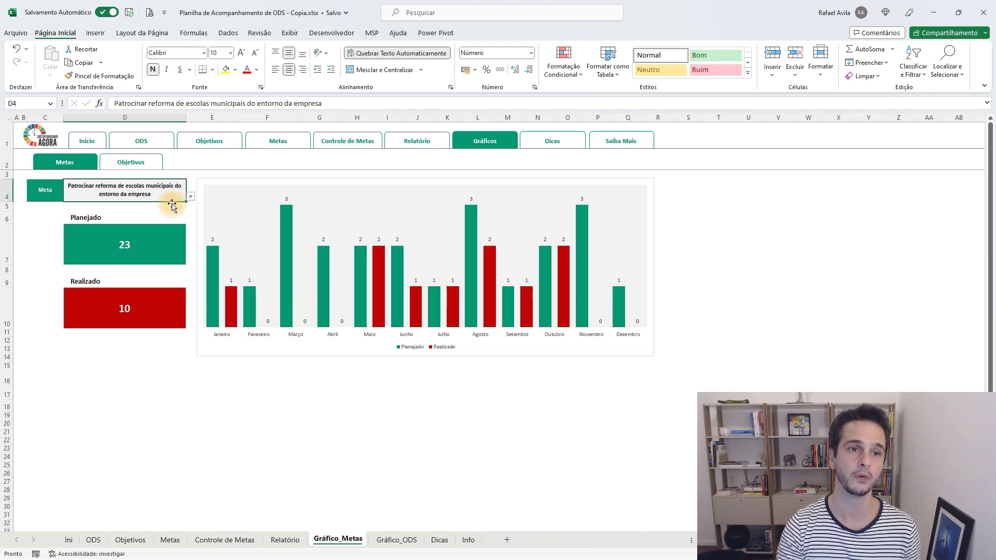
click(191, 197)
click(176, 211)
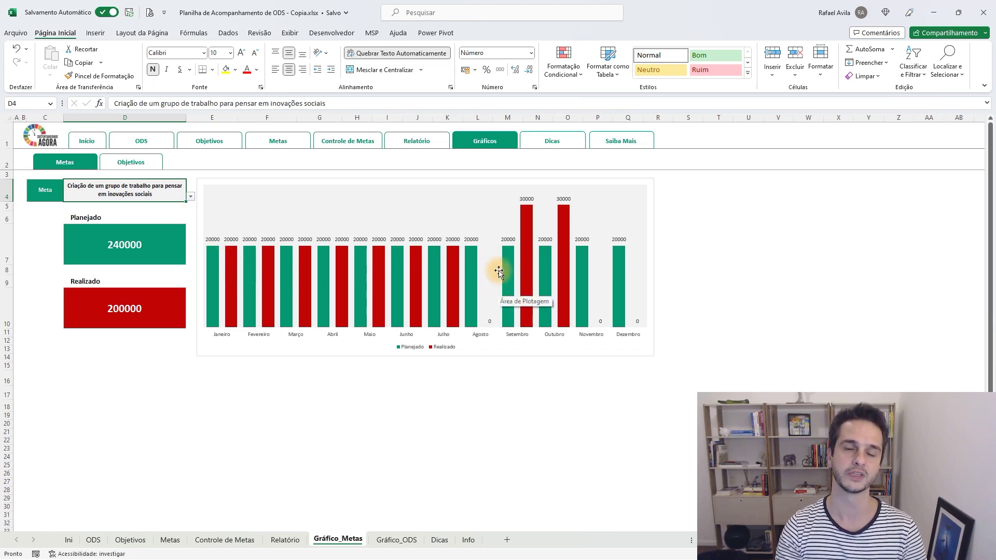
Look through the tips for the first few ODS in the Dicas sheet, ending on the ODS 1 tips
click(545, 152)
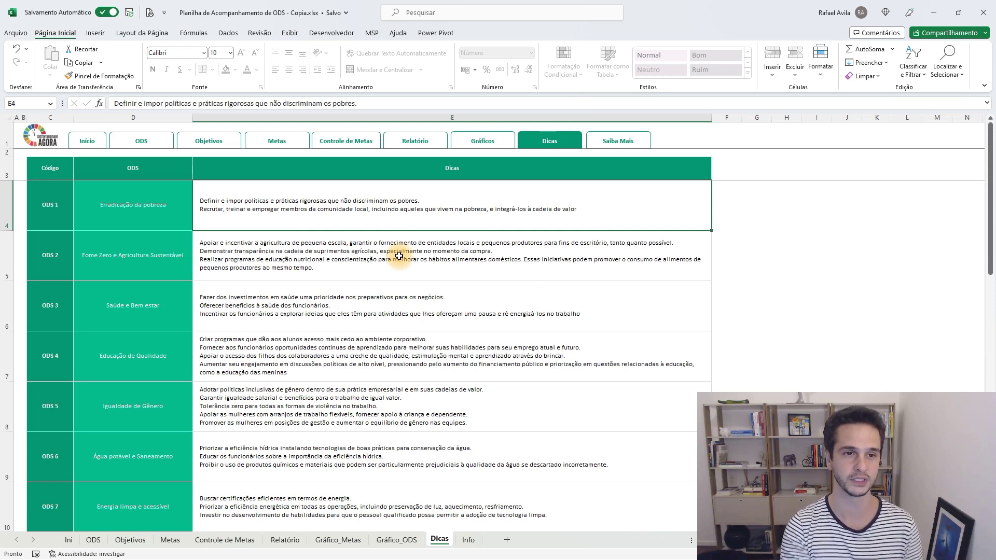
click(347, 257)
click(358, 302)
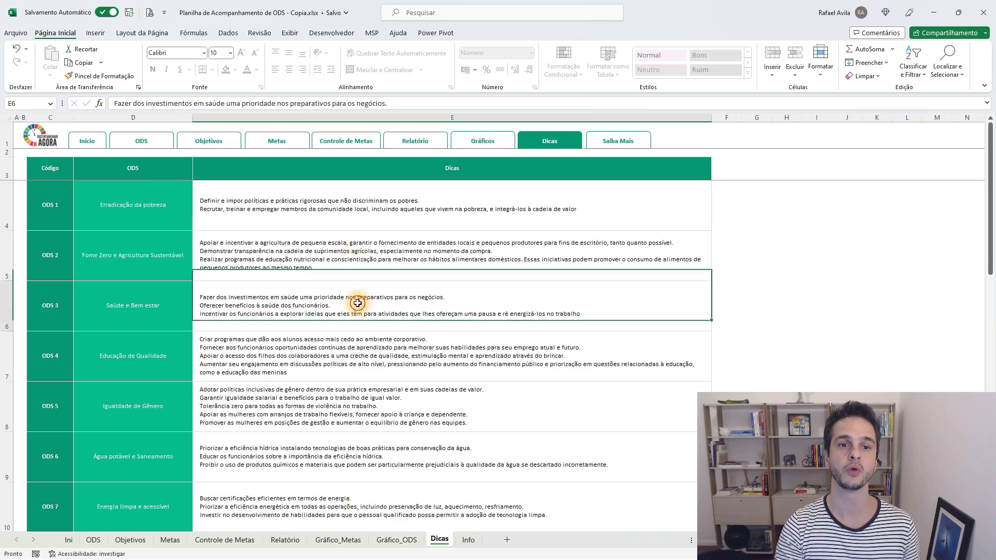
click(349, 345)
click(400, 214)
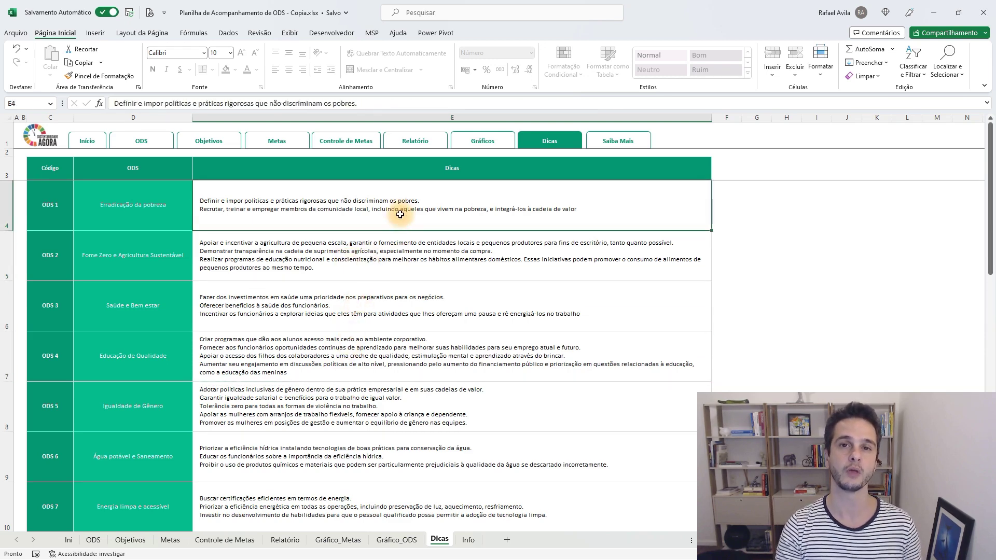
Revisit the goals in the Metas sheet and return to the workbook's Início sheet
click(277, 142)
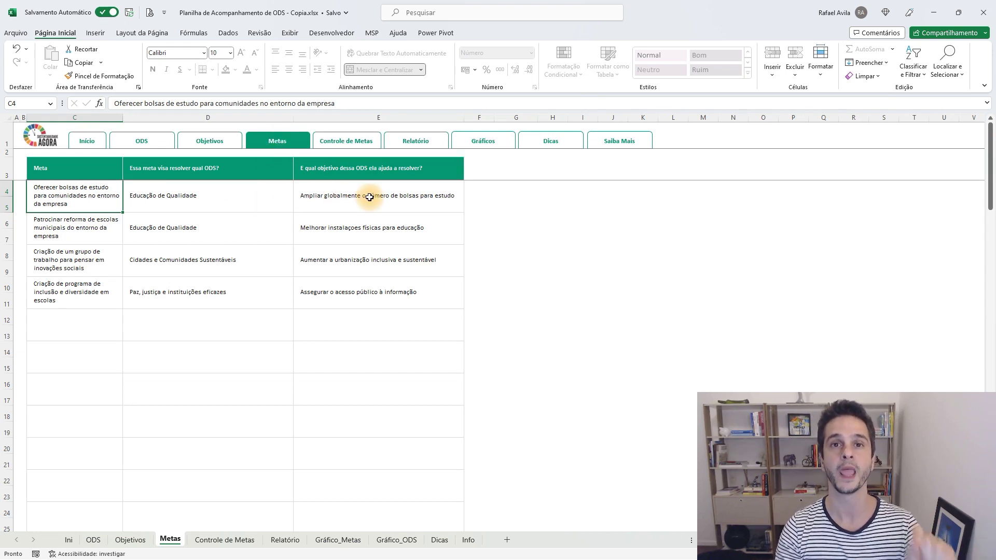
click(100, 146)
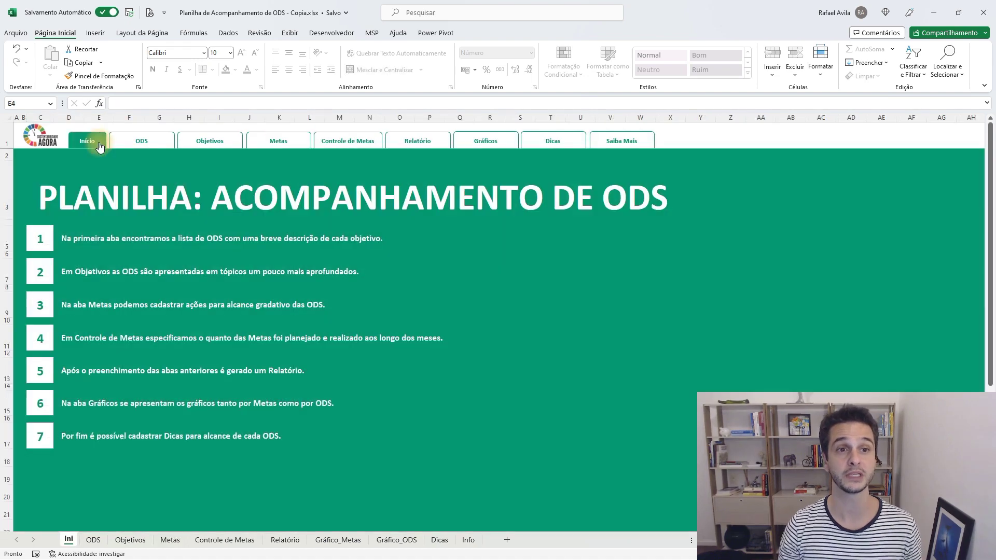